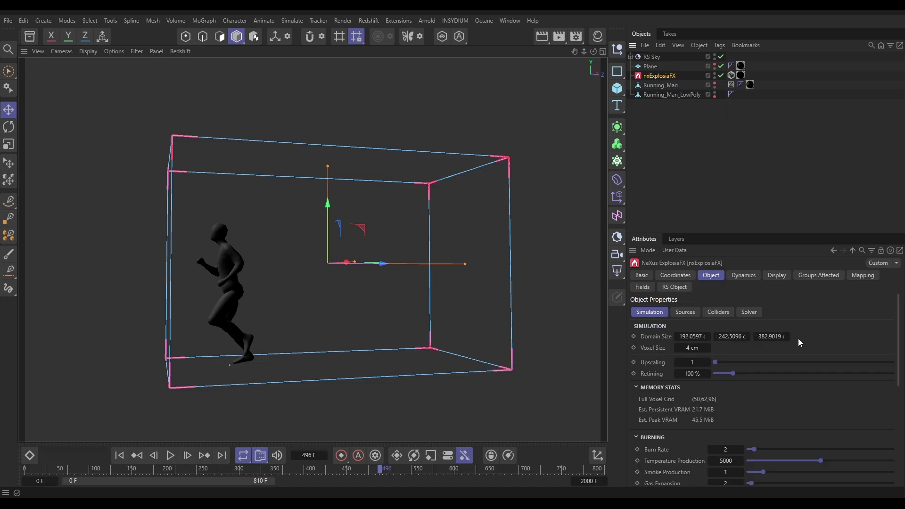
- Add Running_Man_LowPoly as a source object of nxExplosiaFX and play the simulation from the first frame
click(684, 311)
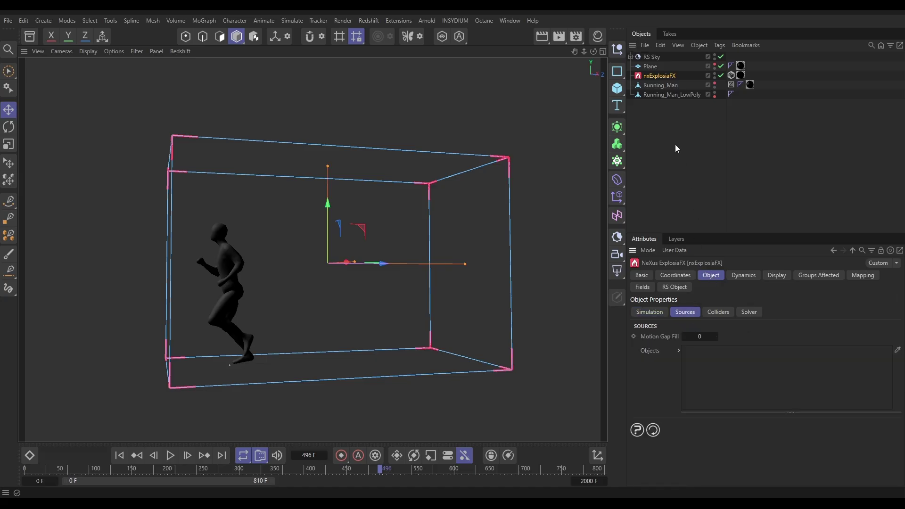
drag(662, 95, 706, 356)
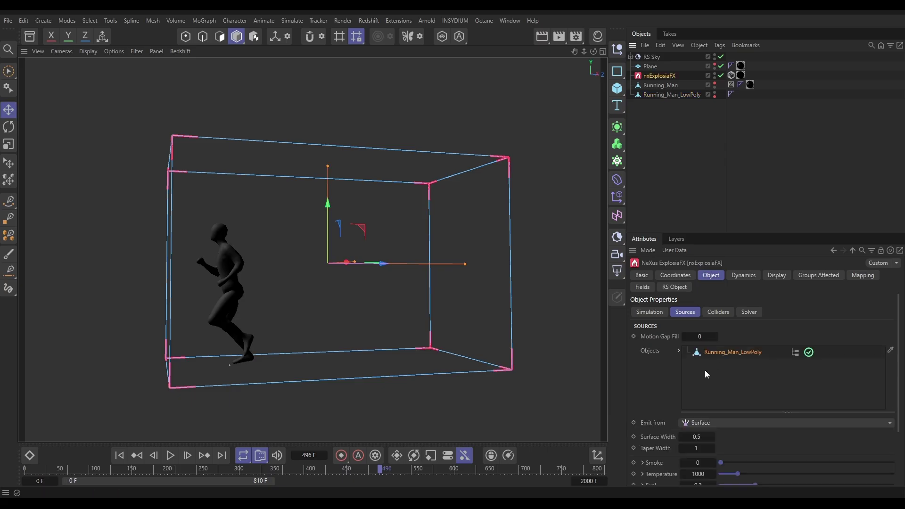
click(120, 455)
click(170, 455)
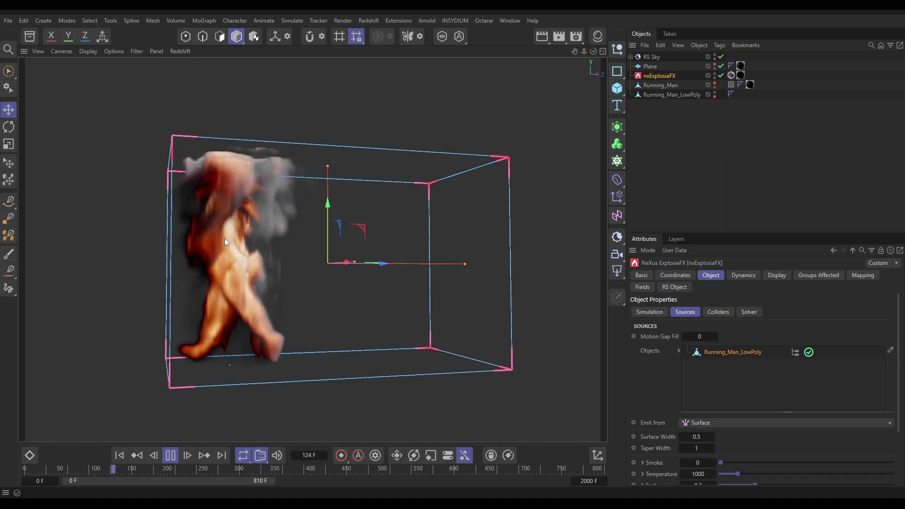
click(171, 455)
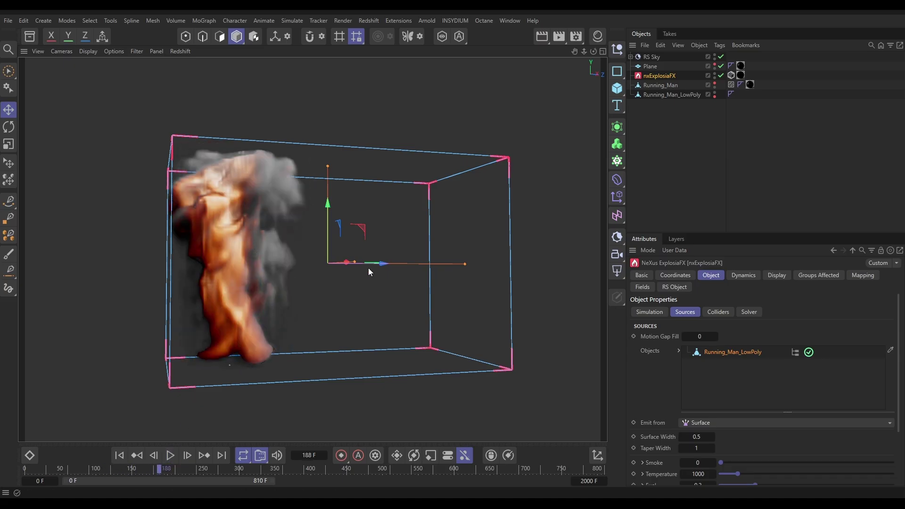
- Set the nxExplosiaFX voxel size to 2 cm and replay the simulation from the first frame
click(651, 313)
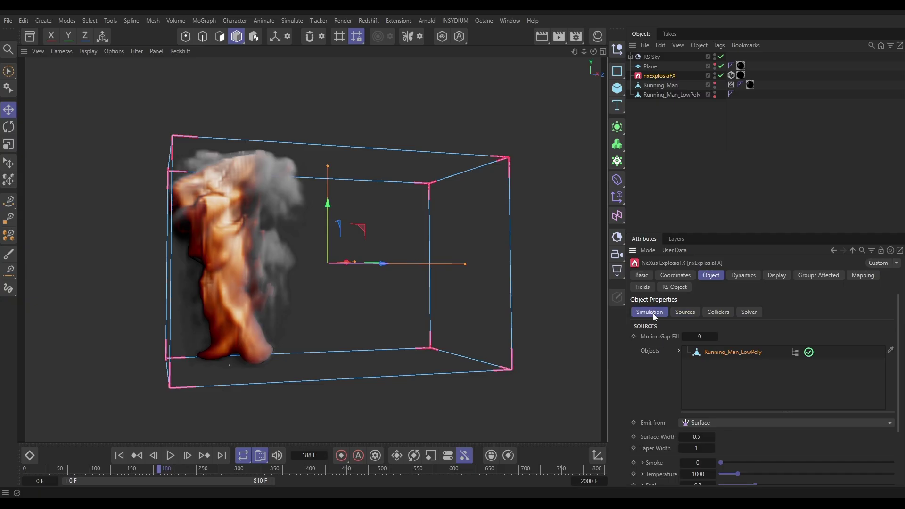
double_click(691, 348)
text(2)
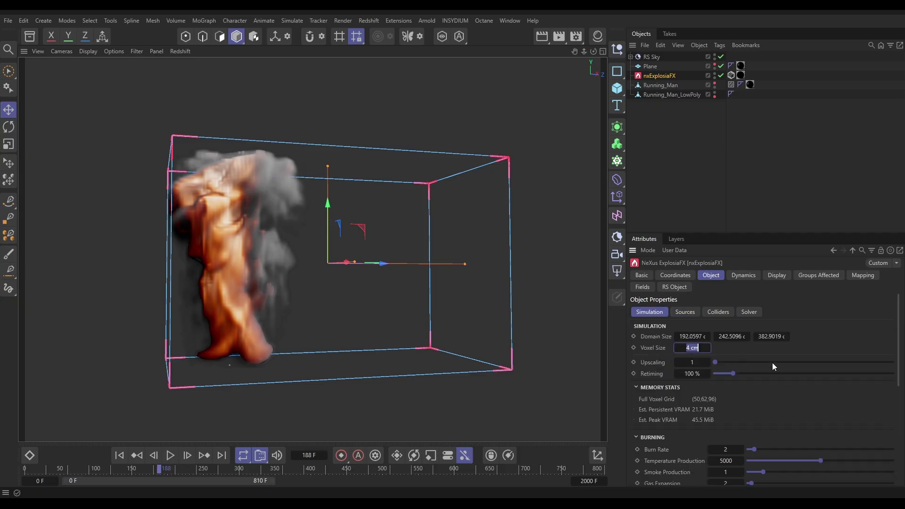
key(Return)
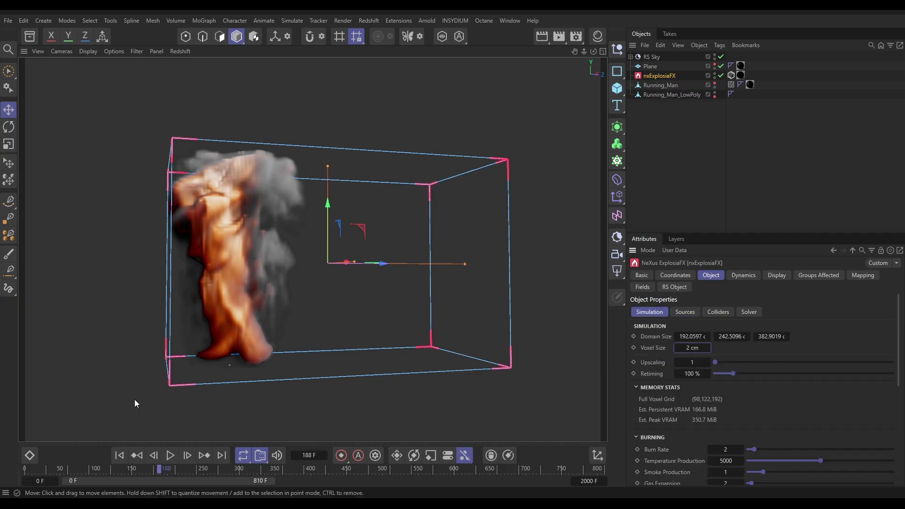
click(119, 456)
click(170, 455)
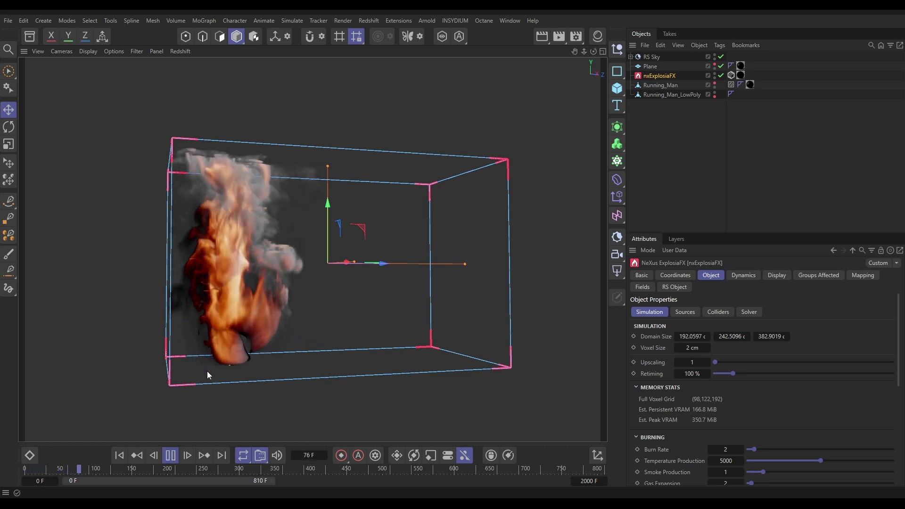
click(171, 456)
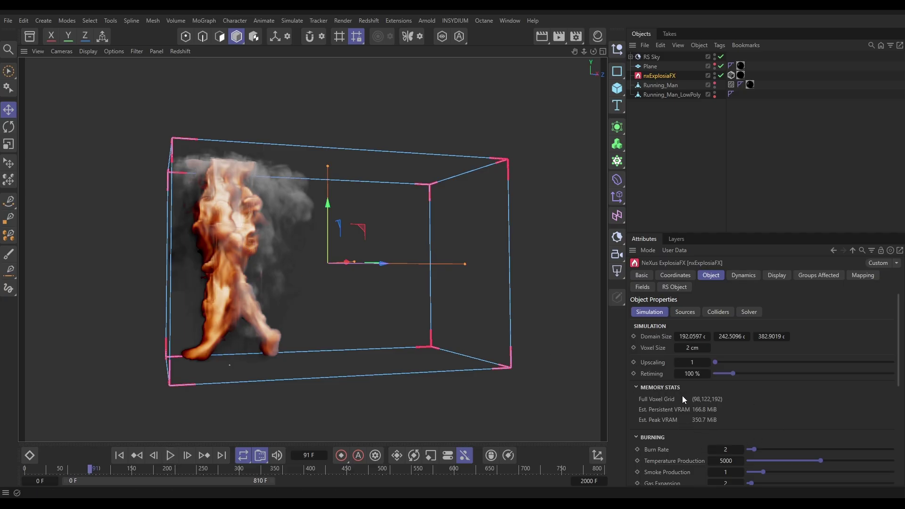
- Set the buoyancy gravity of the nxExplosiaFX simulation to 0 cm
scroll(769, 400, down, 6)
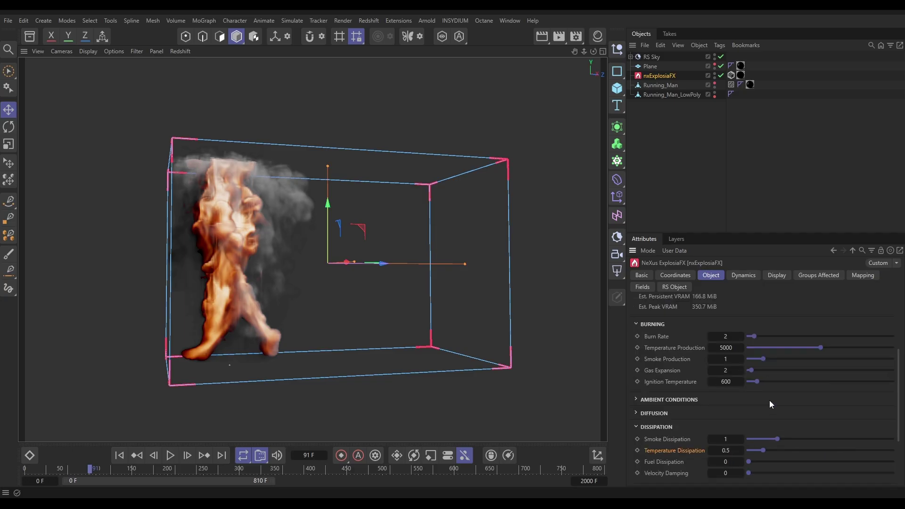
scroll(770, 404, down, 2)
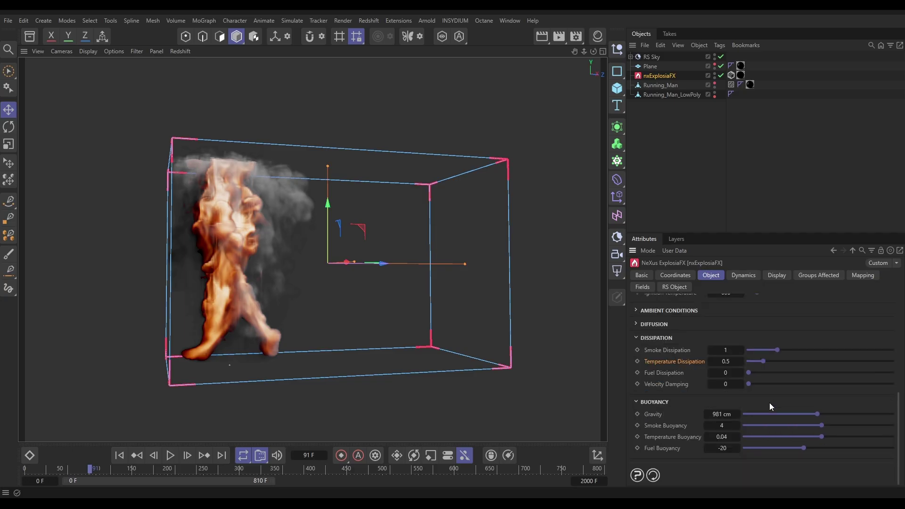
click(715, 413)
text(0)
key(Return)
scroll(808, 339, up, 8)
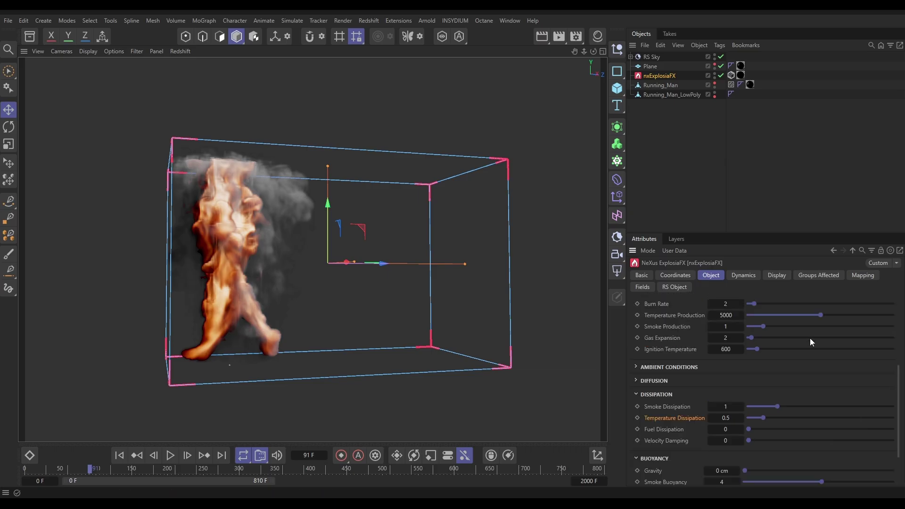
- Add a Wind layer to the dynamics forces of nxExplosiaFX
click(741, 278)
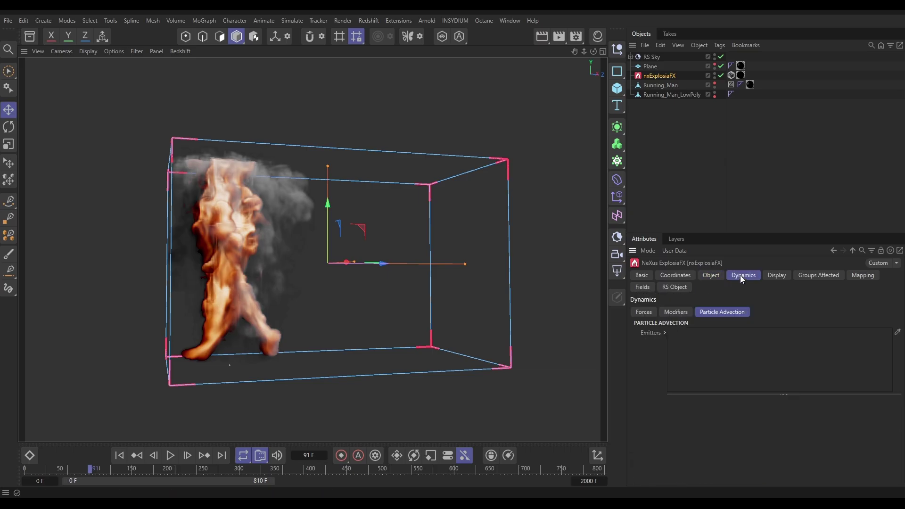
click(643, 312)
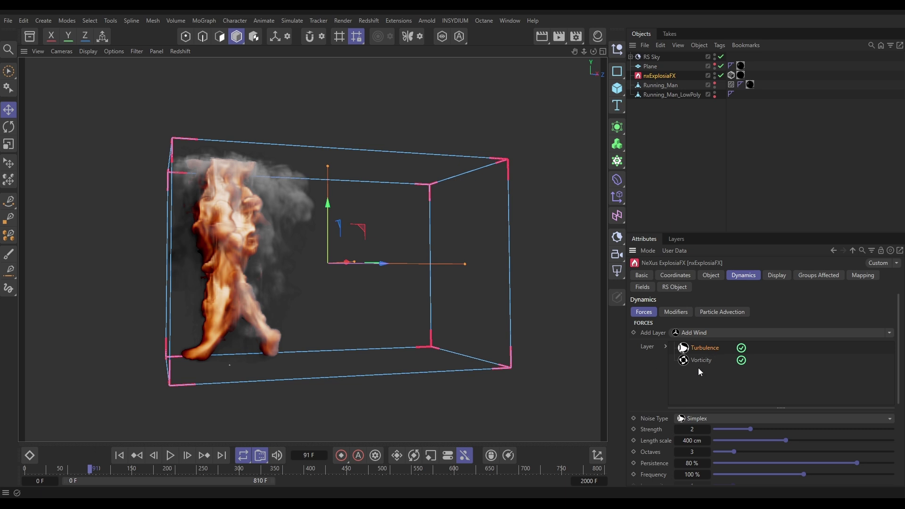
click(705, 333)
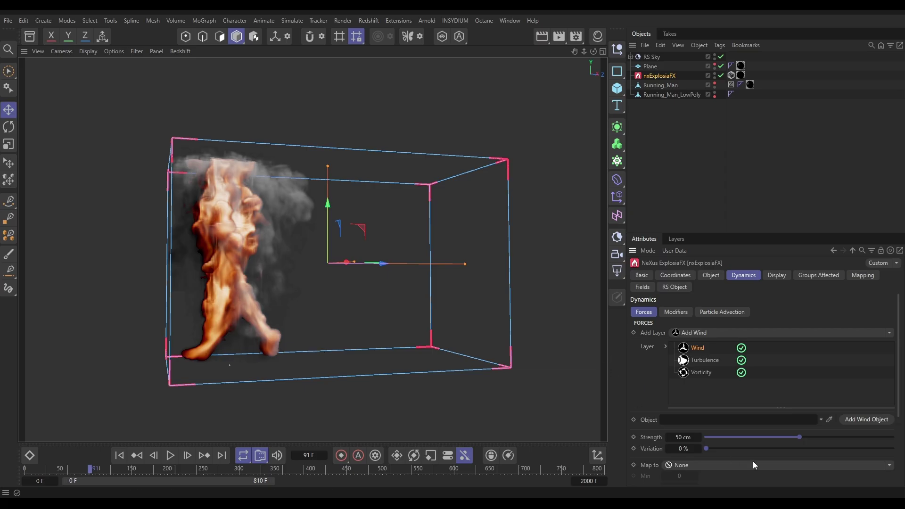
- Create a wind object for the Wind force layer and delete it from the scene
click(854, 419)
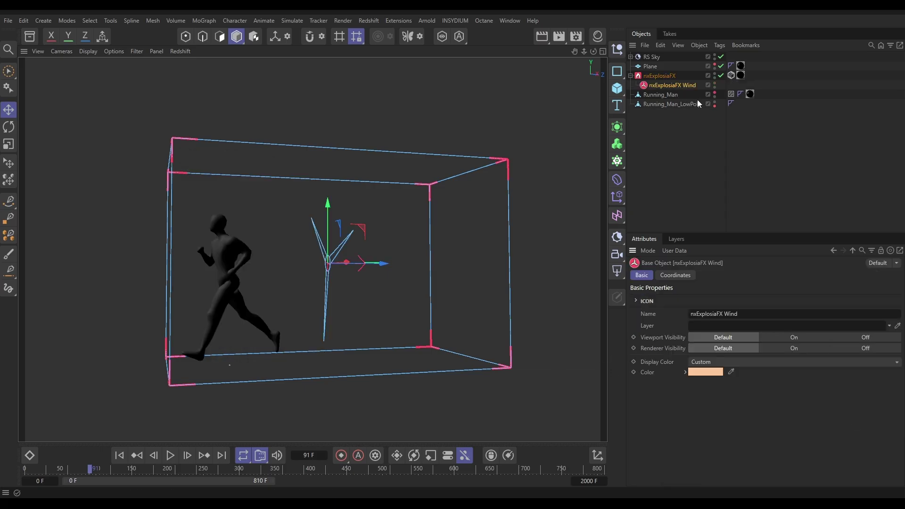
alt+drag(307, 294, 419, 235)
alt+drag(362, 275, 398, 239)
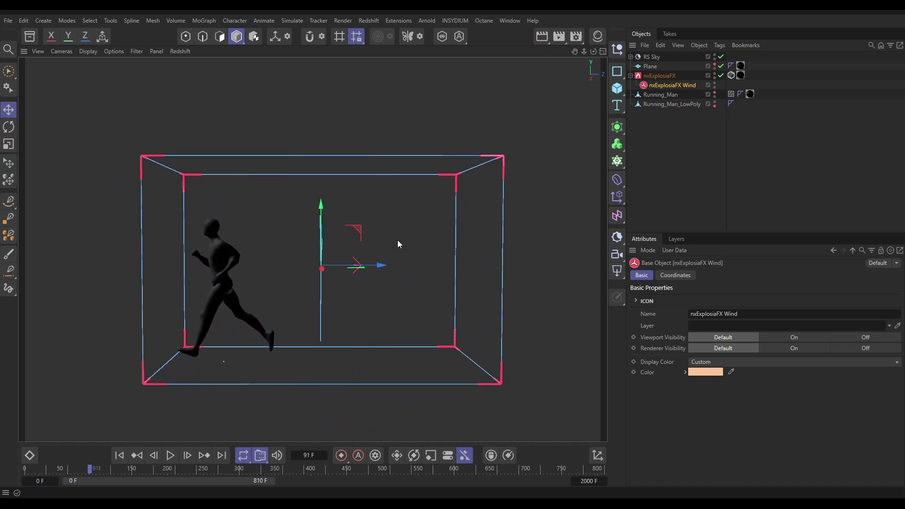
key(Delete)
- Set the nxExplosiaFX Wind force to a strength of 150 cm and a variation of 100 %
click(661, 75)
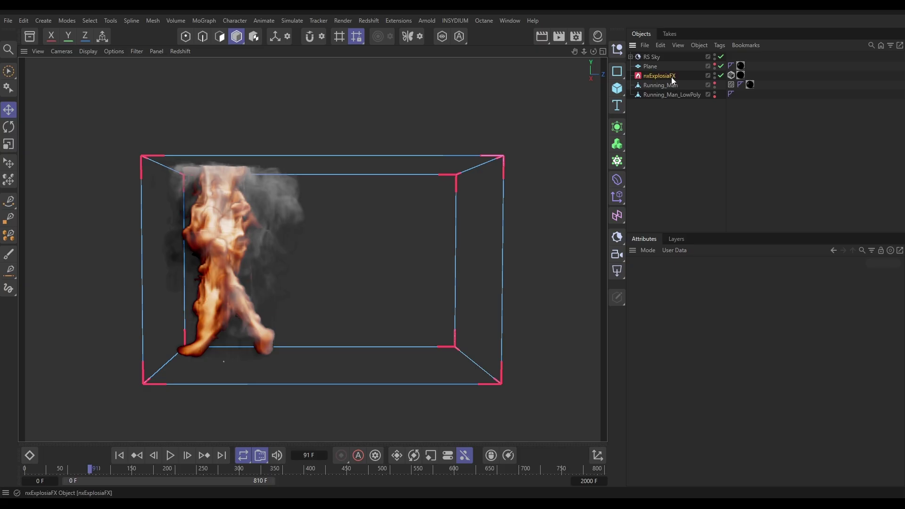
double_click(682, 437)
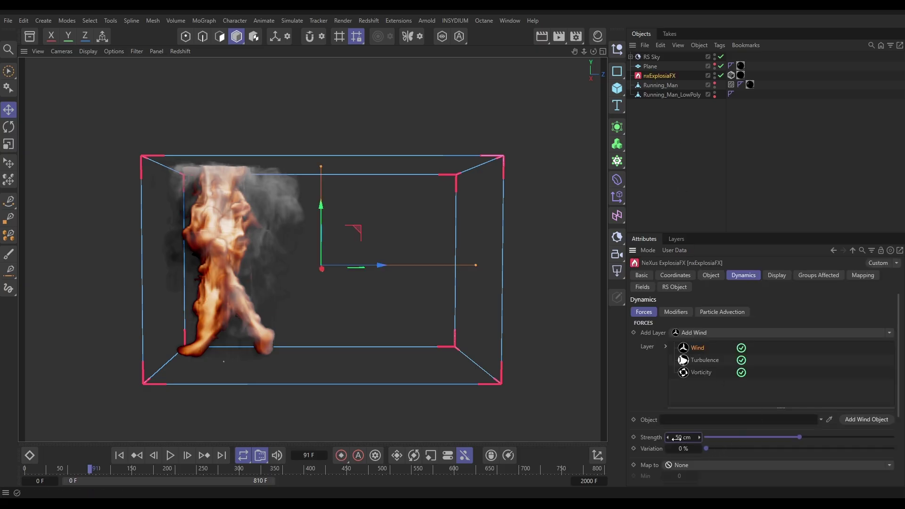
text(150)
key(Tab)
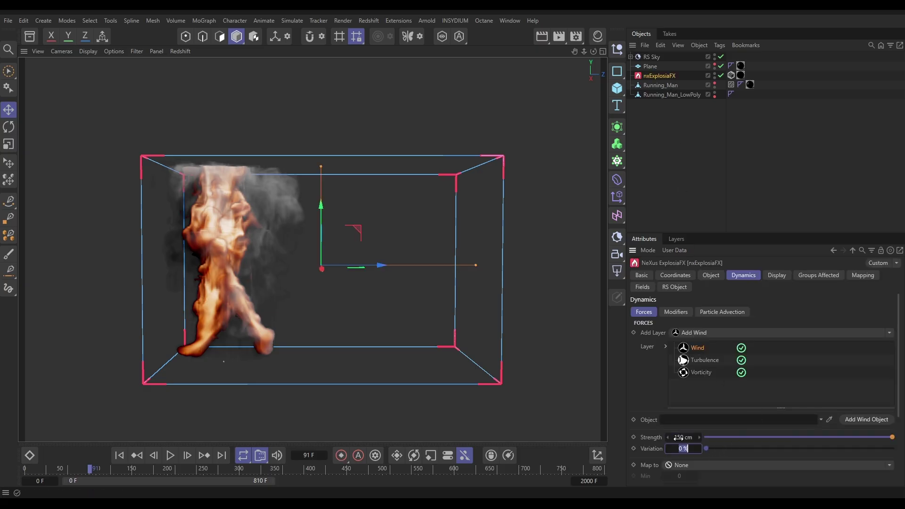
text(100)
key(Return)
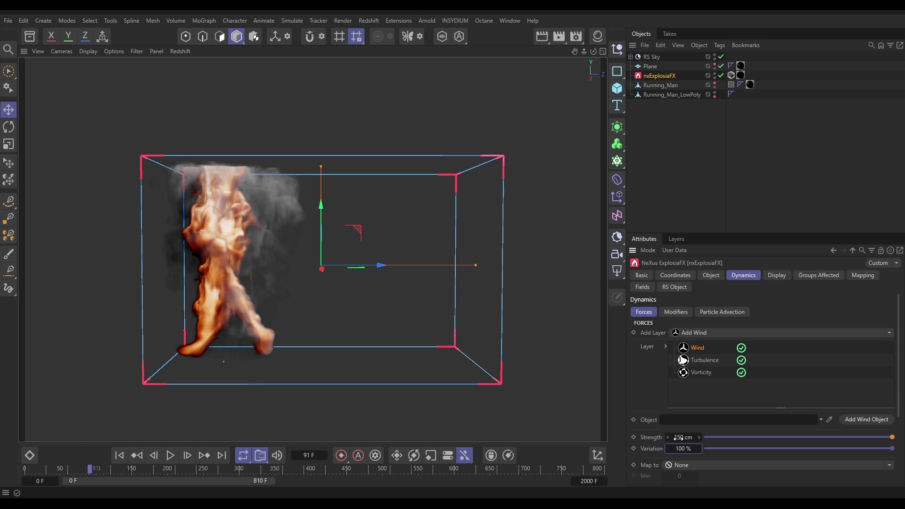
- Play the simulation from the first frame and examine the wind-blown fire from another angle
click(120, 455)
click(170, 455)
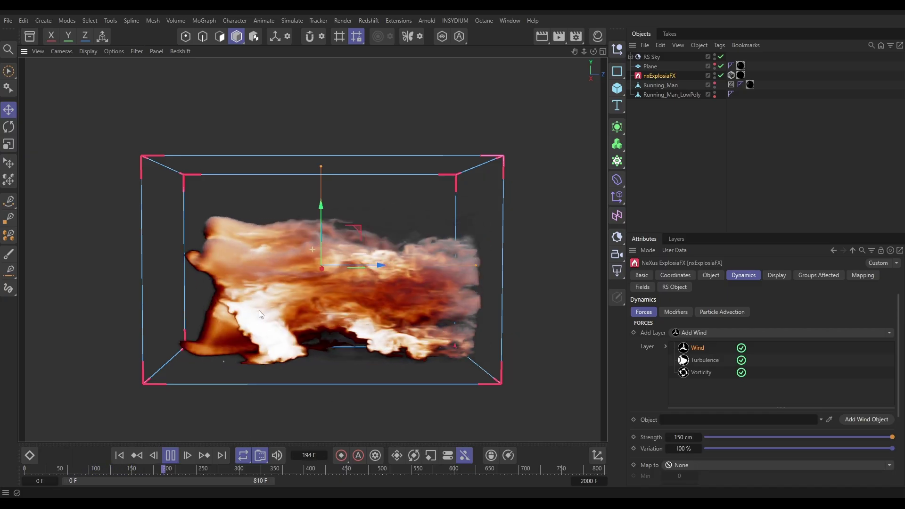
alt+drag(260, 314, 273, 310)
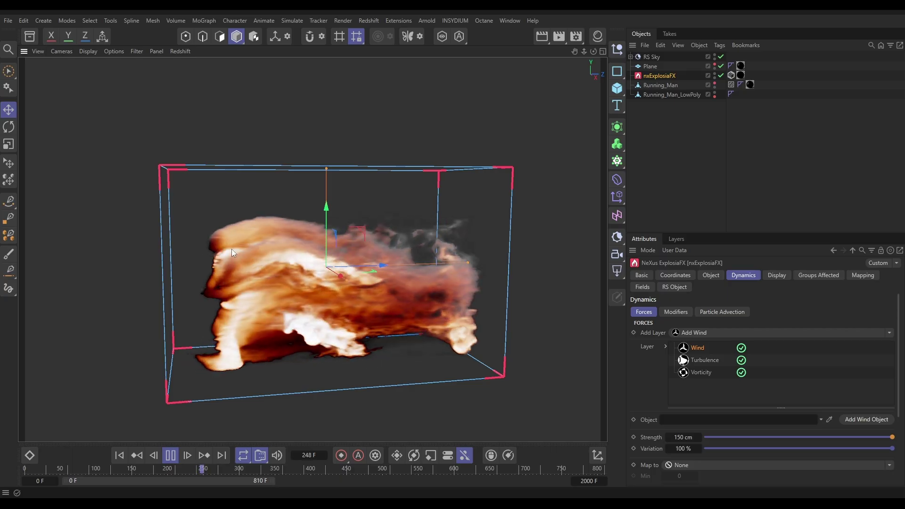
click(170, 455)
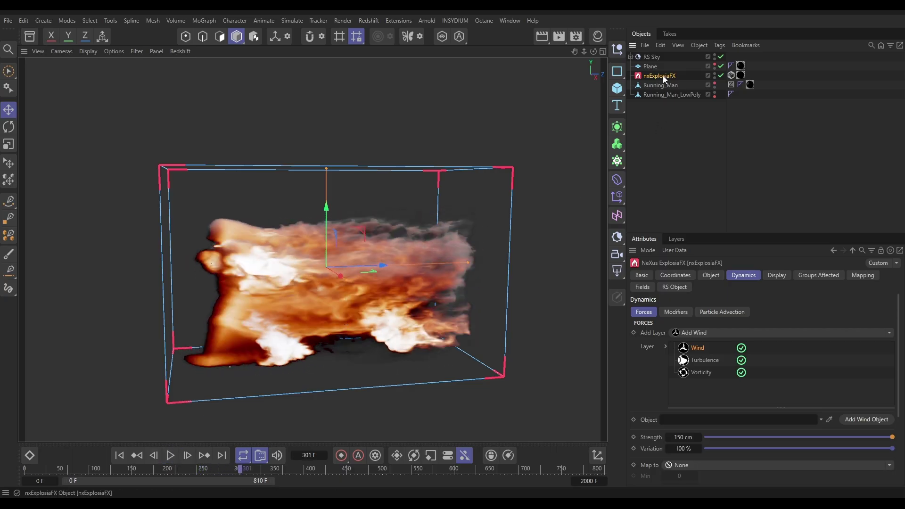
- Set the Running_Man_LowPoly source's Surface Width to 0 and its Temperature to 1200
click(703, 276)
click(683, 313)
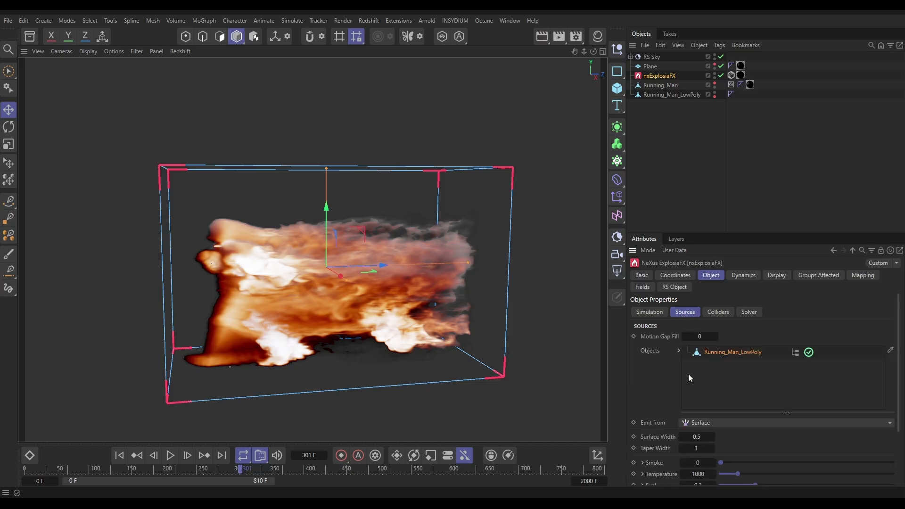
scroll(663, 377, down, 3)
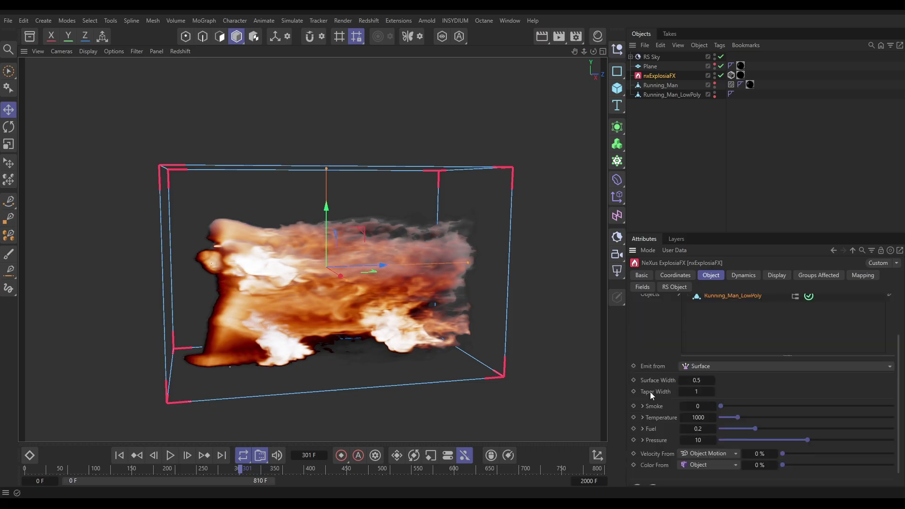
click(684, 379)
text(0)
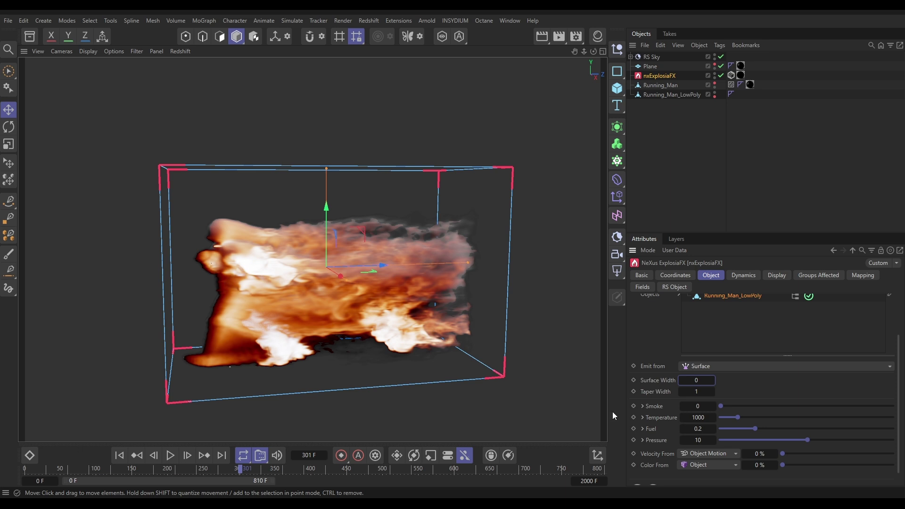
click(700, 417)
text(1200)
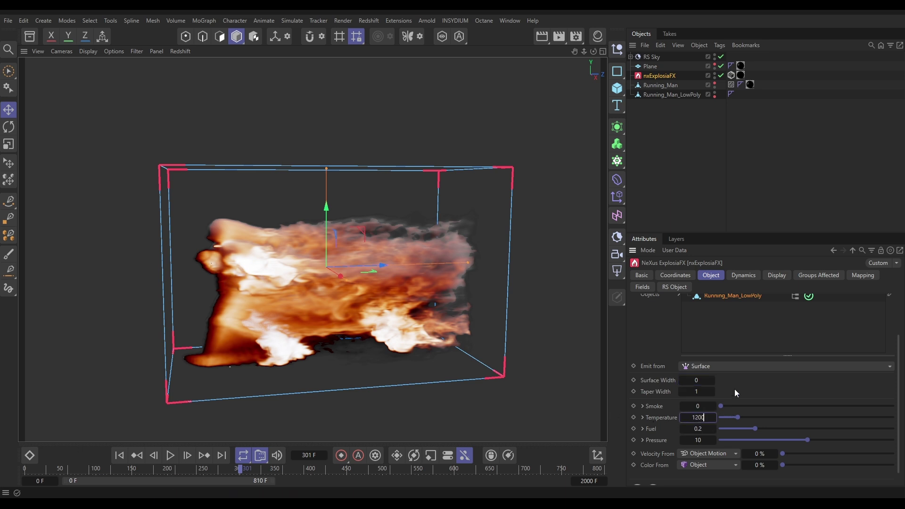
key(Return)
- Weight the source's fuel by Noise with a strength of 97 % and replay the simulation from the first frame
click(642, 429)
scroll(654, 431, down, 3)
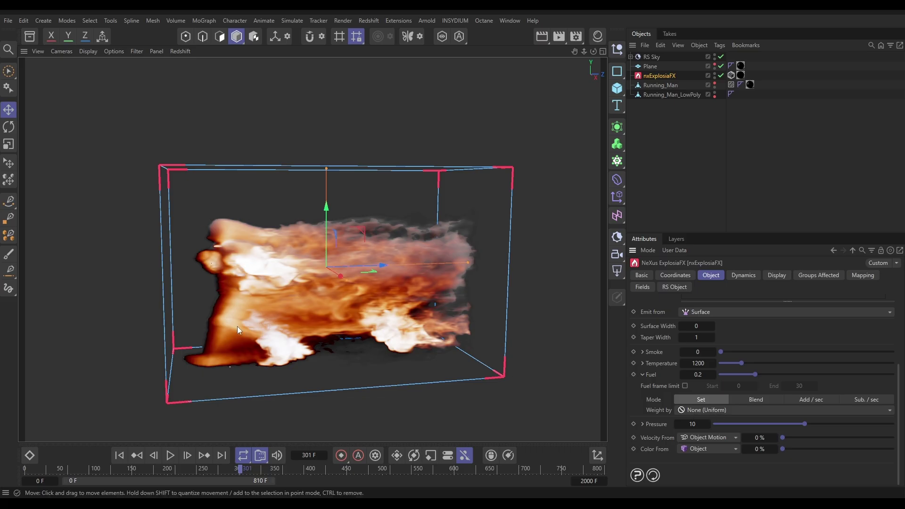
click(700, 409)
click(699, 446)
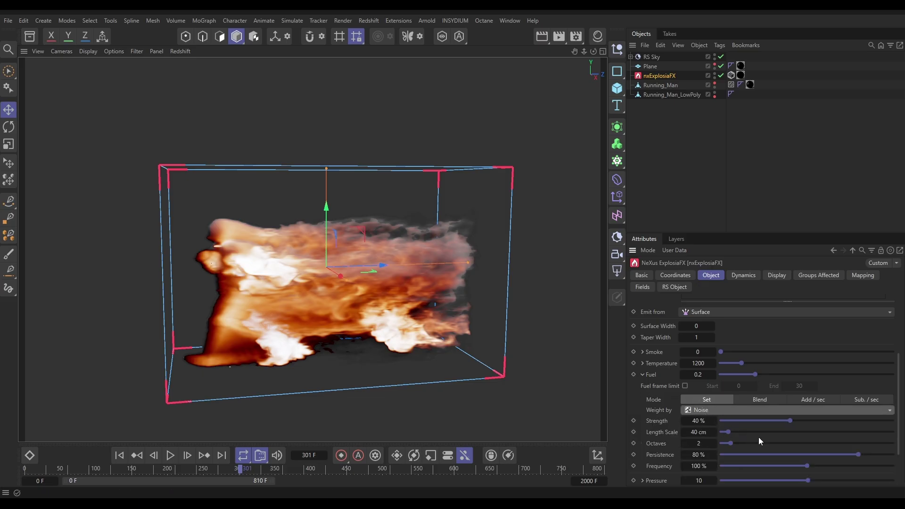
drag(793, 421, 822, 421)
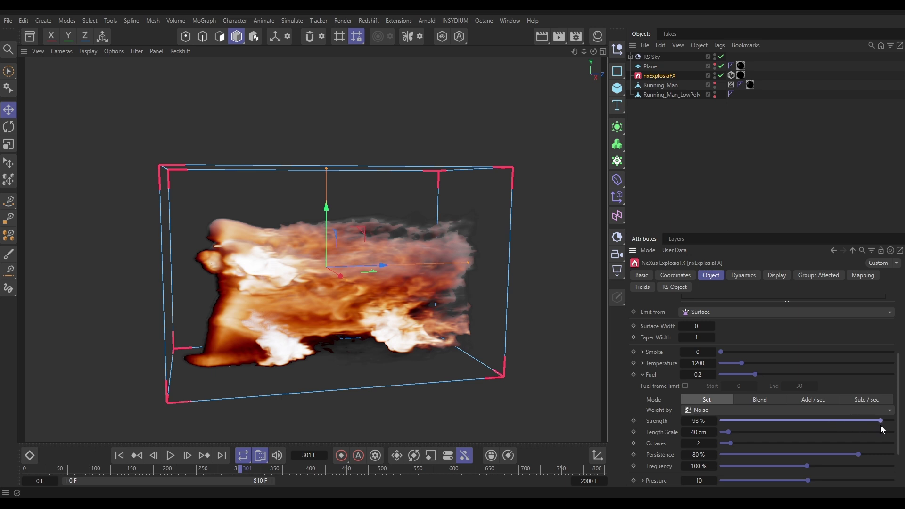
drag(883, 428, 886, 429)
click(119, 455)
click(170, 455)
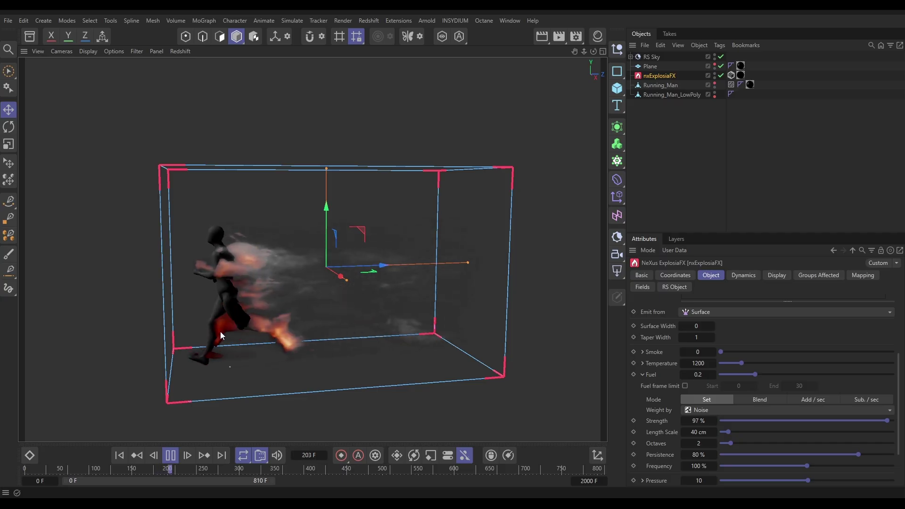
- Set the fuel noise's Length Scale to 20 cm while the simulation plays
double_click(698, 432)
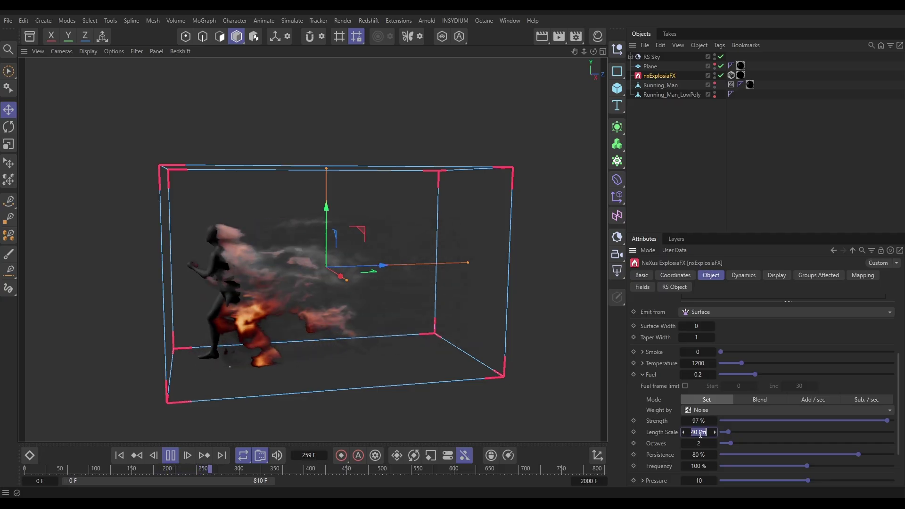
text(20)
key(Return)
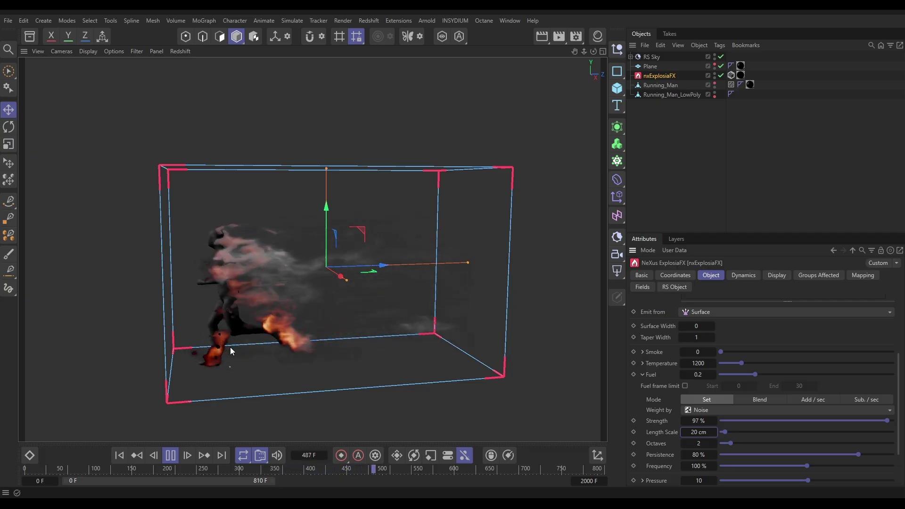
scroll(898, 366, up, 3)
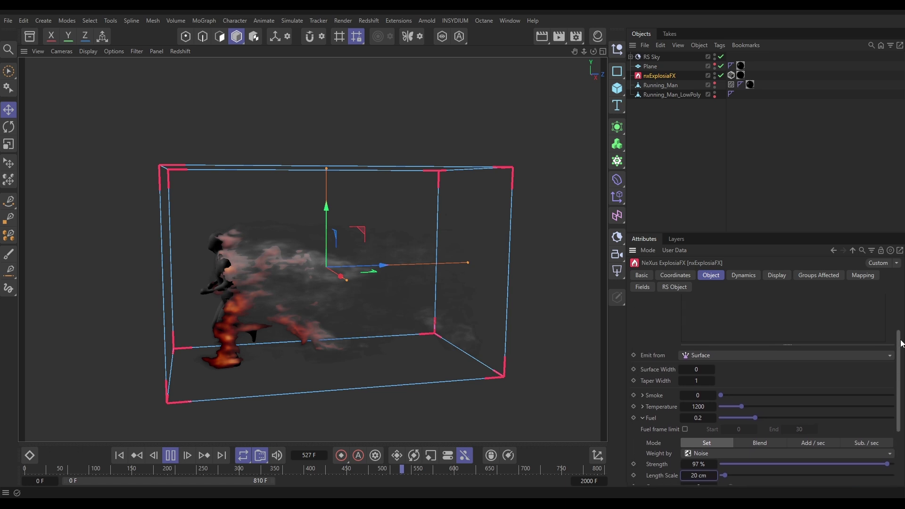
- Set the Running_Man_LowPoly source's Fuel to 0.5 and its Pressure to 30 while the simulation plays
click(641, 418)
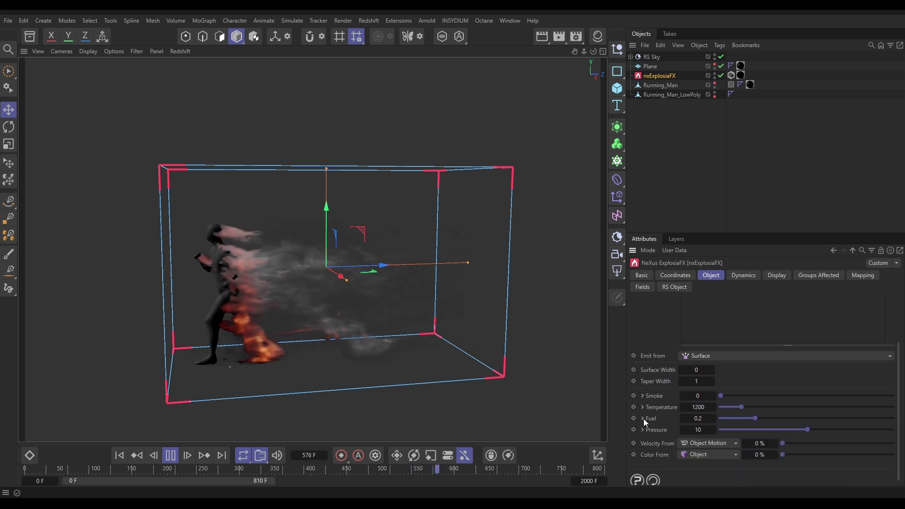
drag(698, 419, 756, 395)
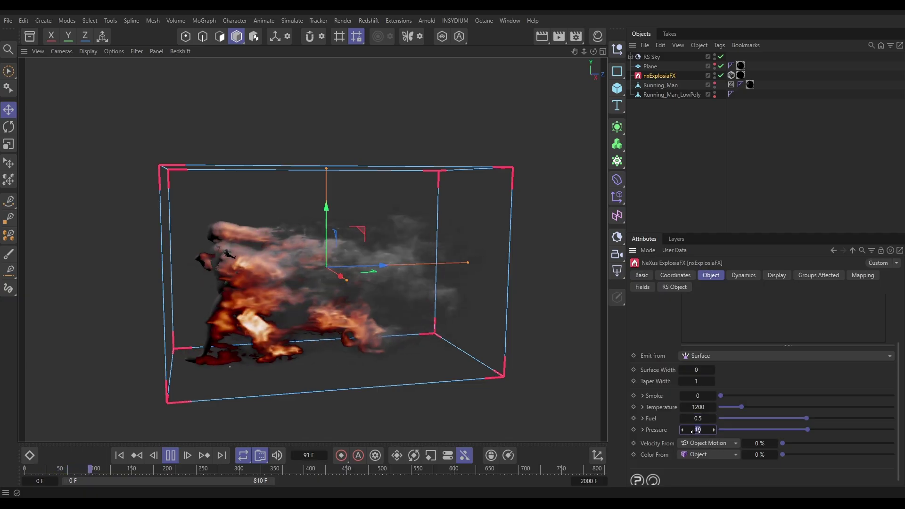
drag(697, 430, 702, 430)
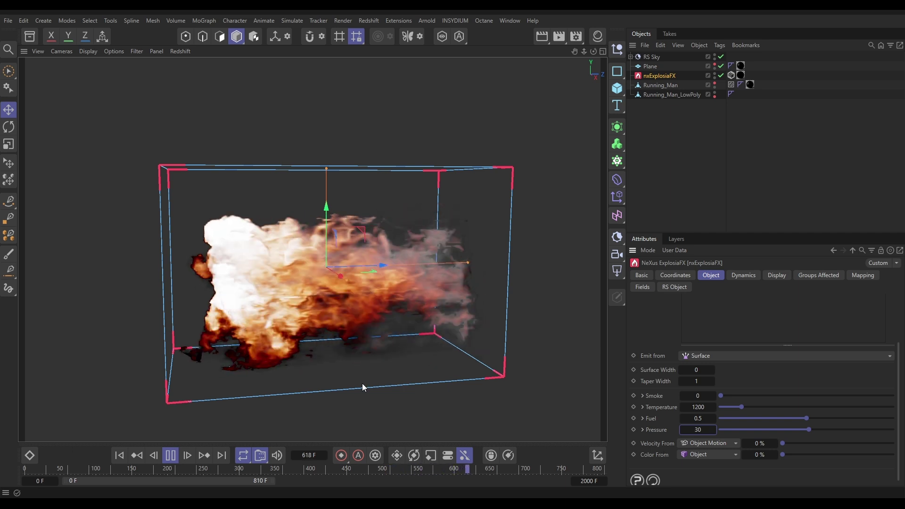
- Set the source's Velocity From Object Motion amount to 100 %
click(759, 442)
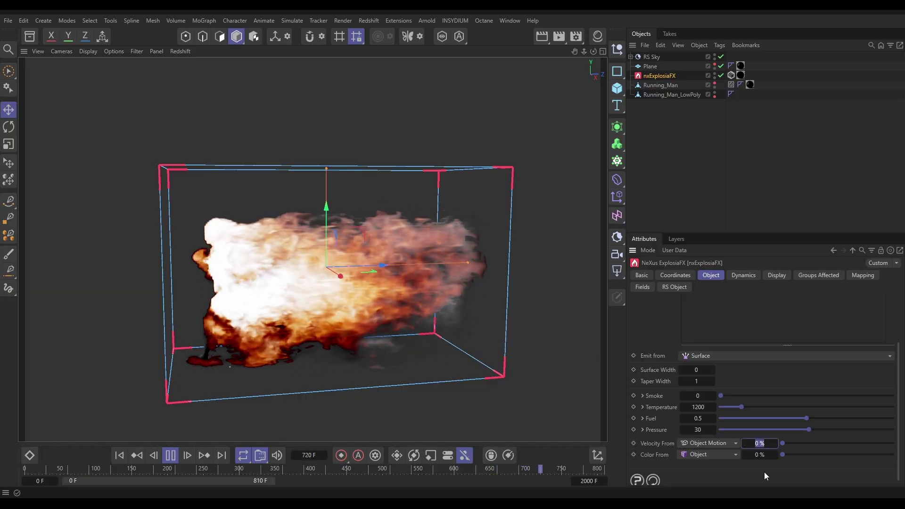
text(10)
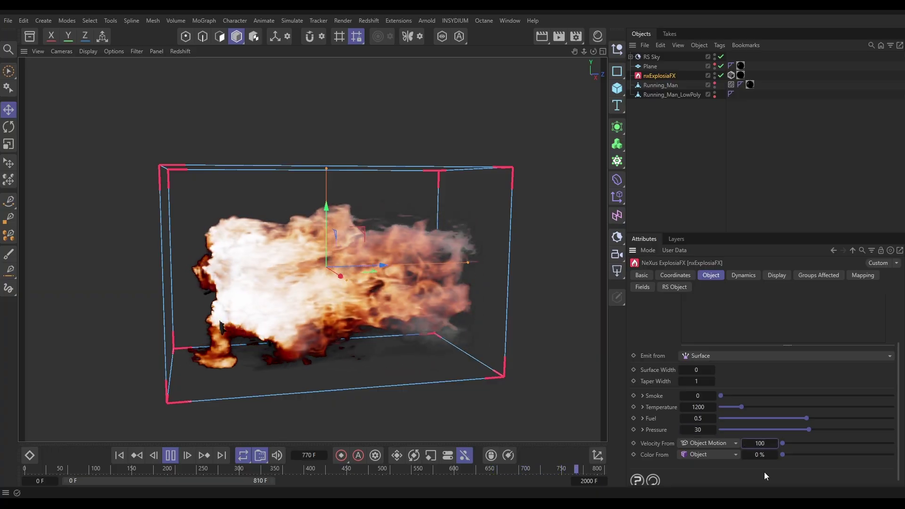
text(0)
key(Return)
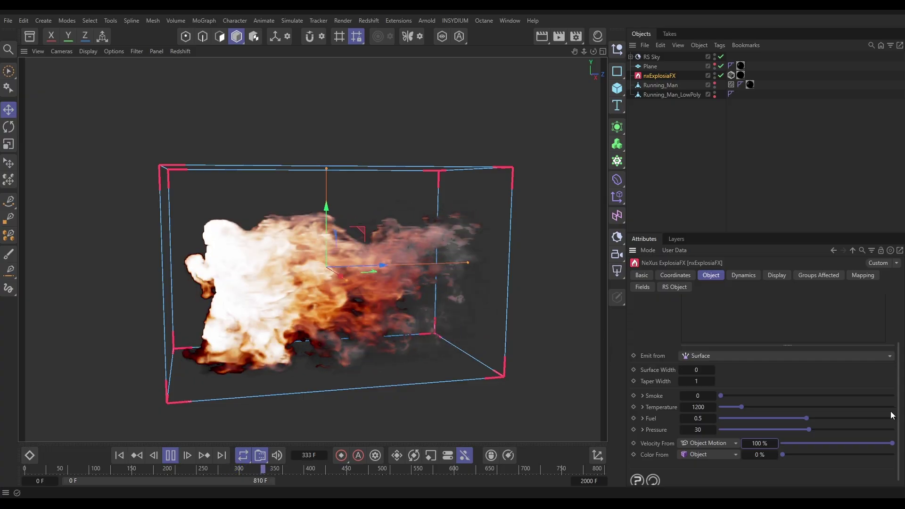
- Set Temperature Production to 2000 in the simulation's burning settings
scroll(895, 415, up, 3)
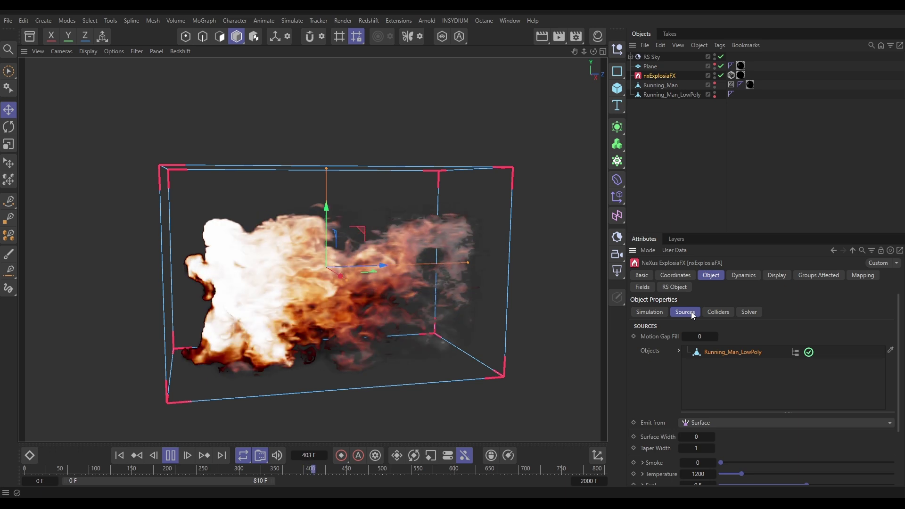
click(649, 311)
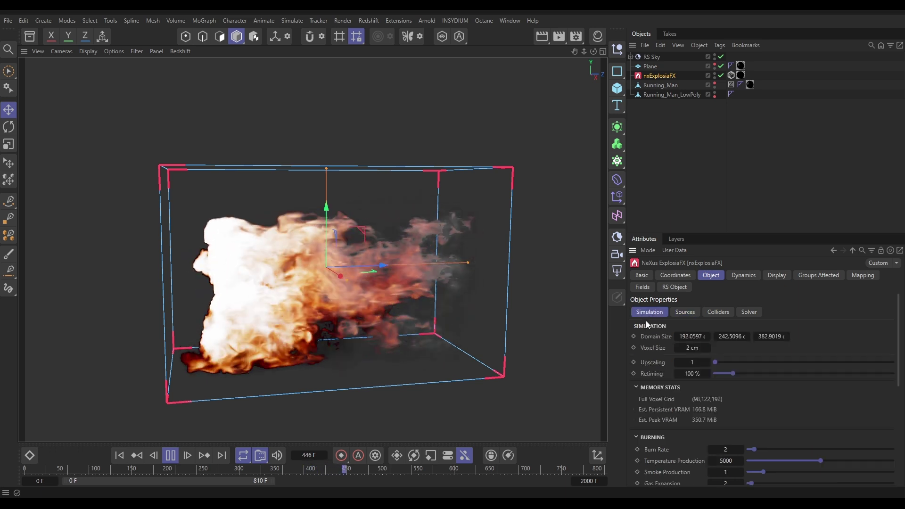
scroll(786, 396, down, 3)
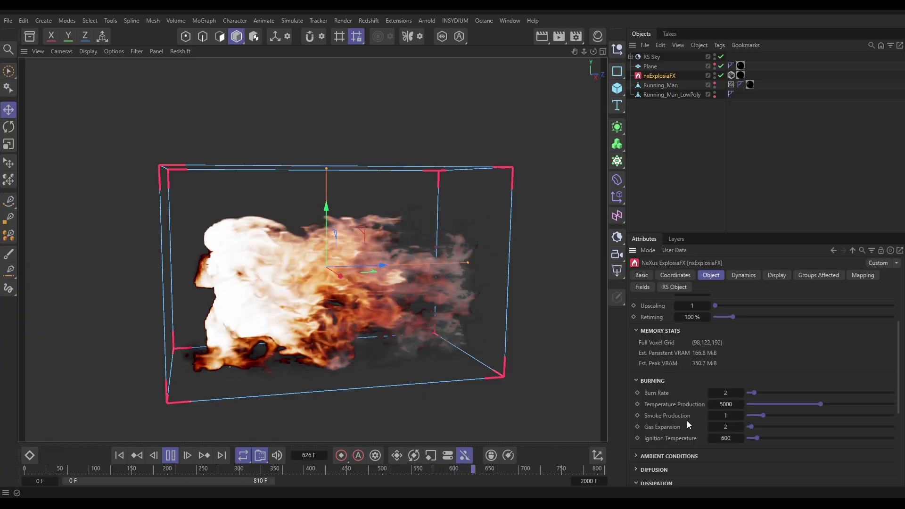
click(726, 404)
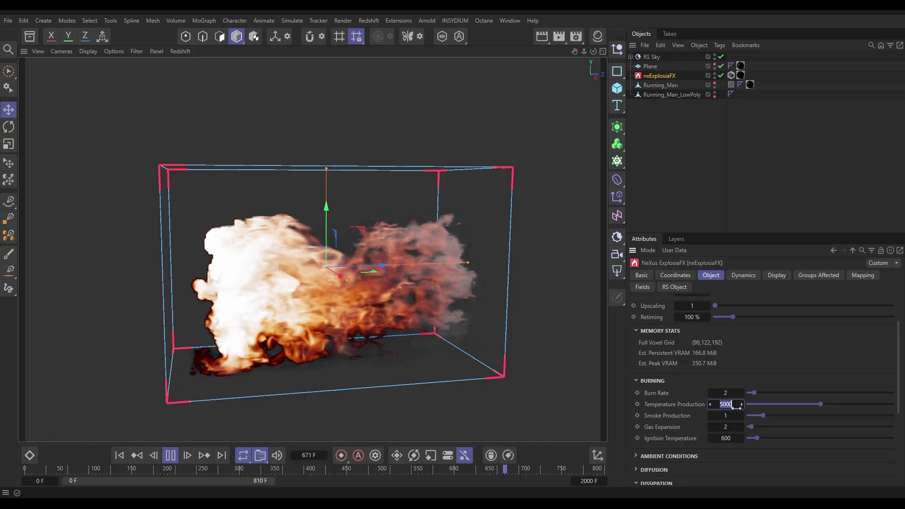
text(200)
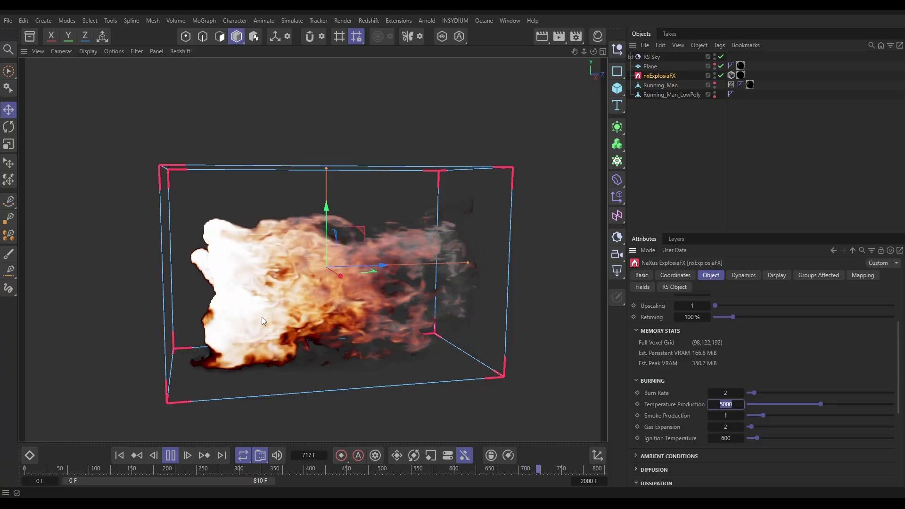
text(0)
key(Return)
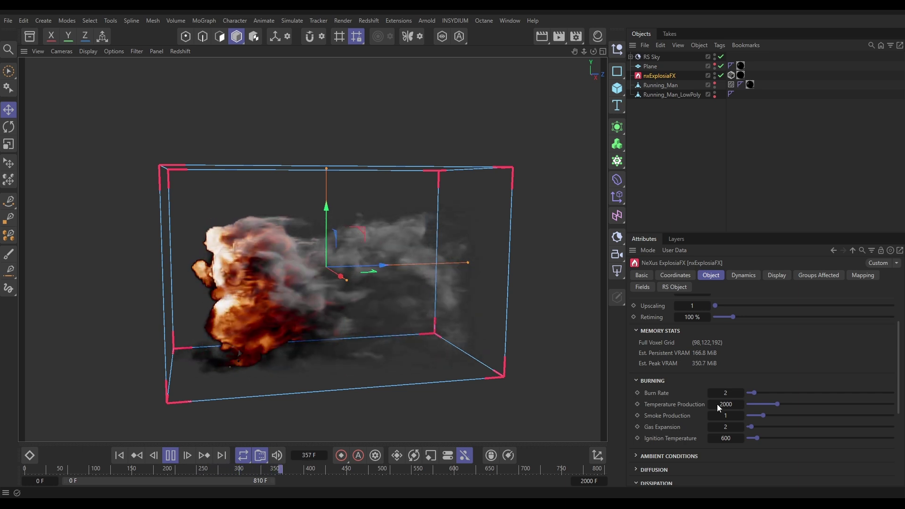
- Set the simulation's Burn Rate to 5 and its Smoke Production to 0.1
click(725, 393)
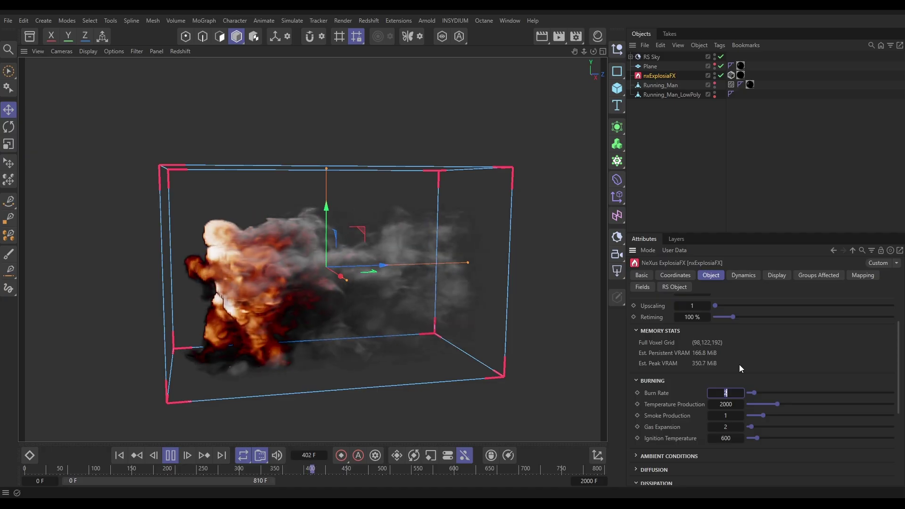
text(5)
key(Return)
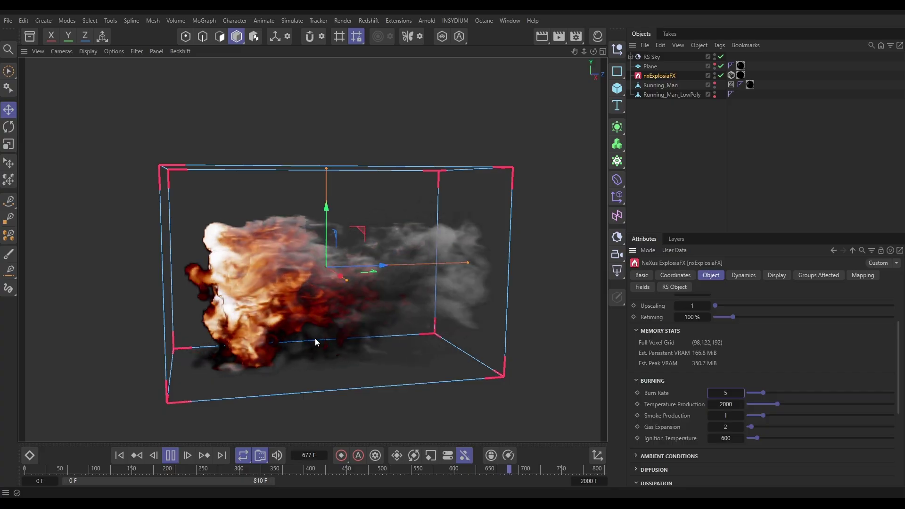
drag(724, 413, 694, 426)
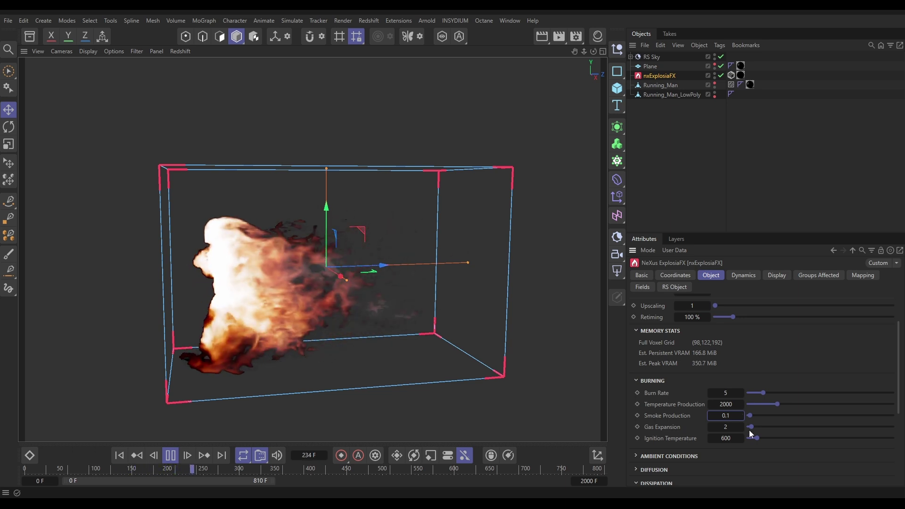
- Set the simulation's Gas Expansion to 3 and its Ignition Temperature to 0
drag(750, 427, 800, 427)
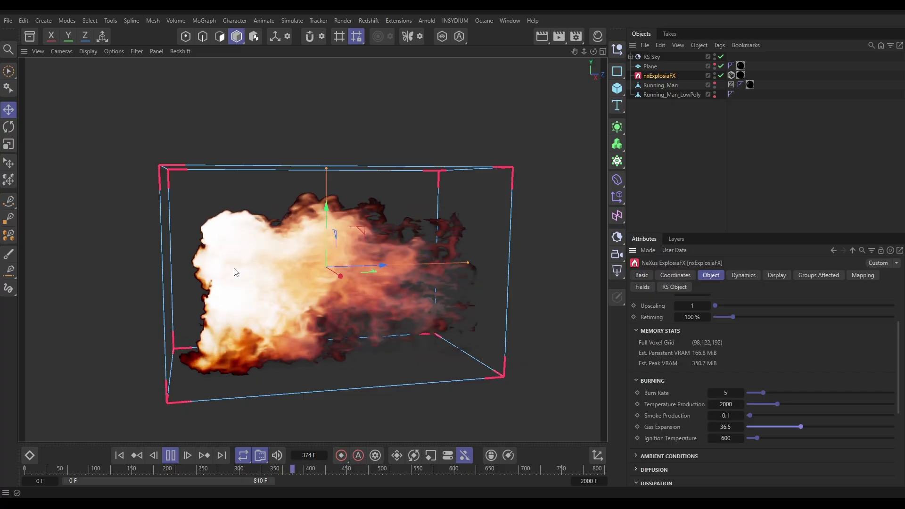
click(724, 426)
text(3)
key(Return)
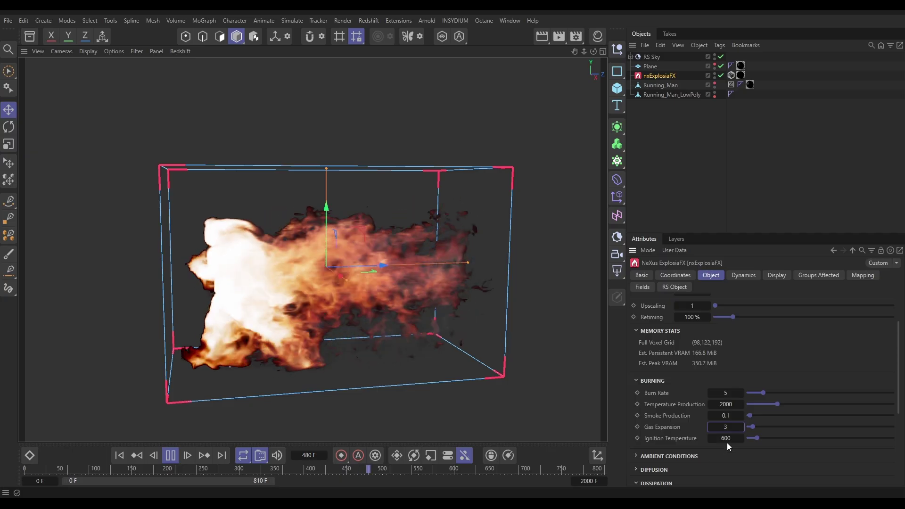
click(724, 439)
text(0)
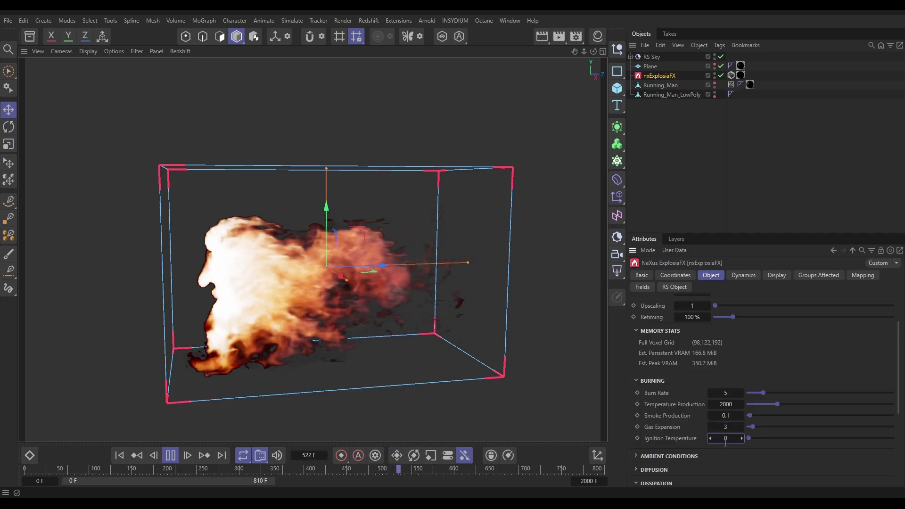
key(Return)
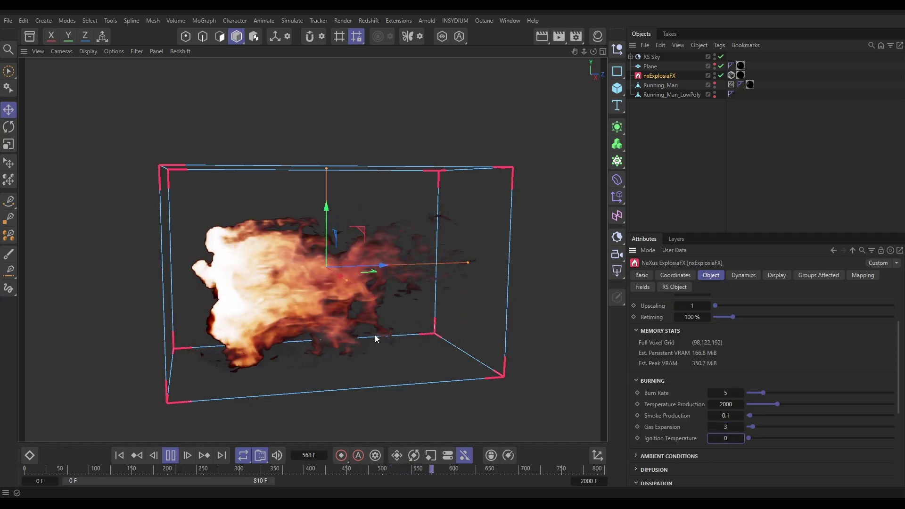
- Collapse the burning settings and adjust Temperature Dissipation to 0.66 while the simulation plays
click(652, 380)
click(655, 421)
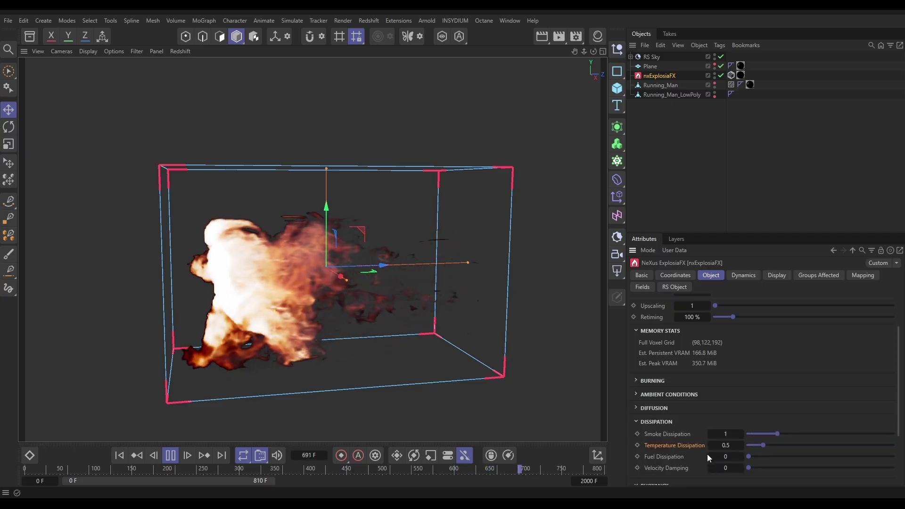
drag(768, 445, 791, 445)
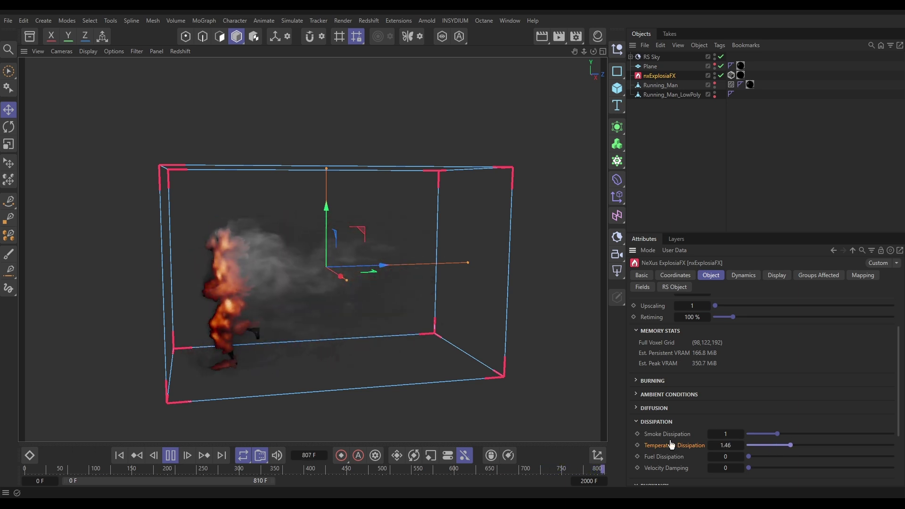
drag(782, 446, 749, 447)
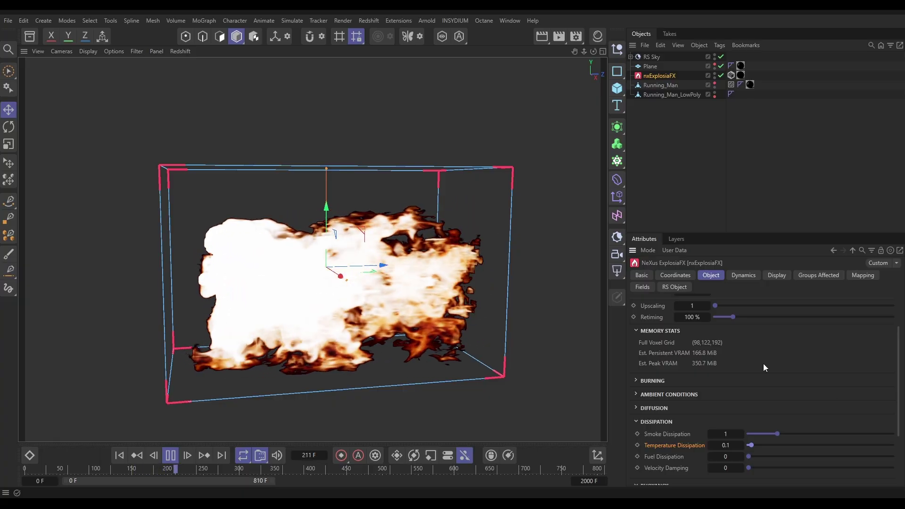
drag(759, 445, 769, 445)
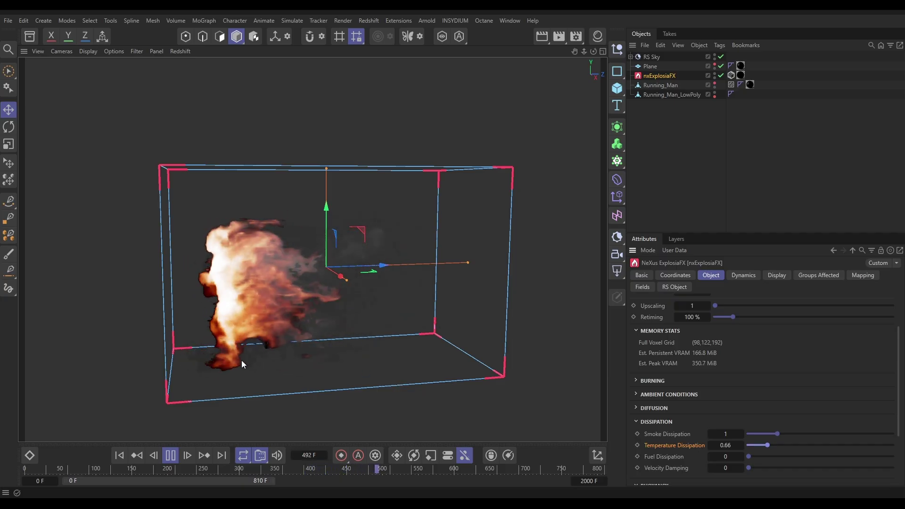
- Pause the simulation and set its Voxel Size to 1.3 cm
click(179, 454)
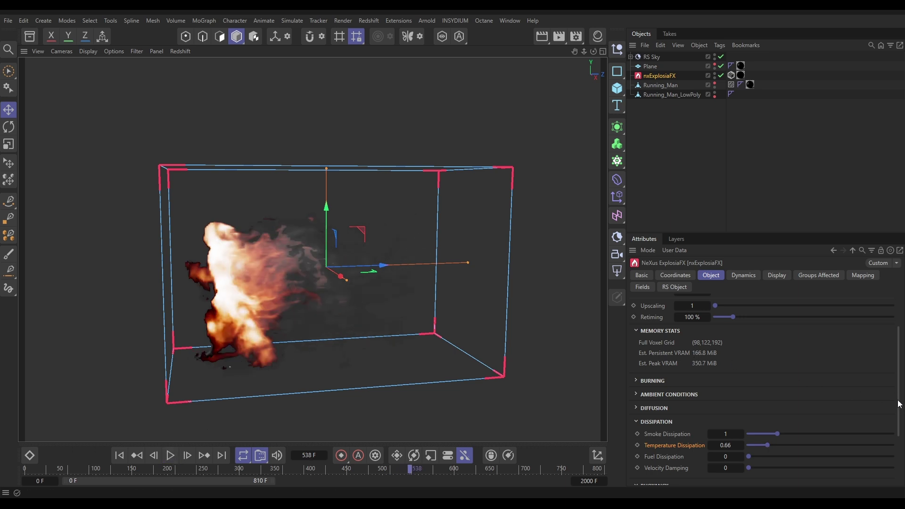
scroll(898, 398, up, 3)
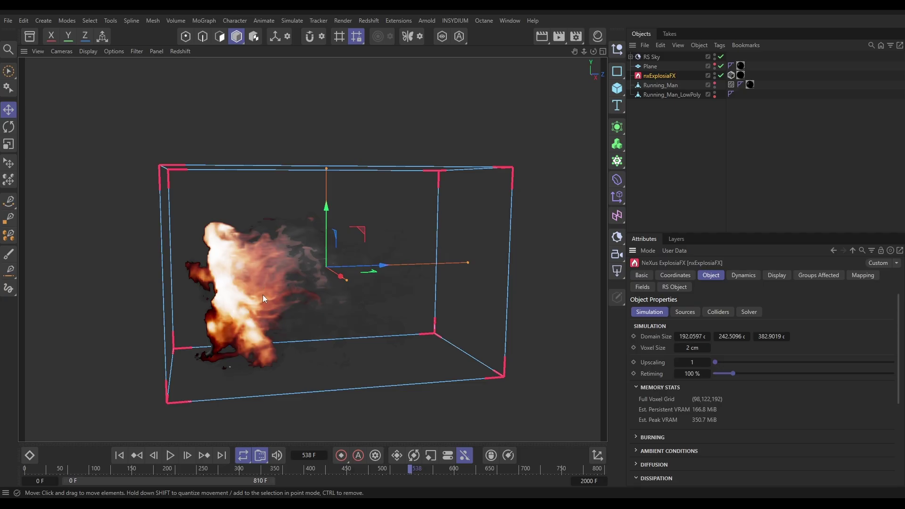
click(682, 351)
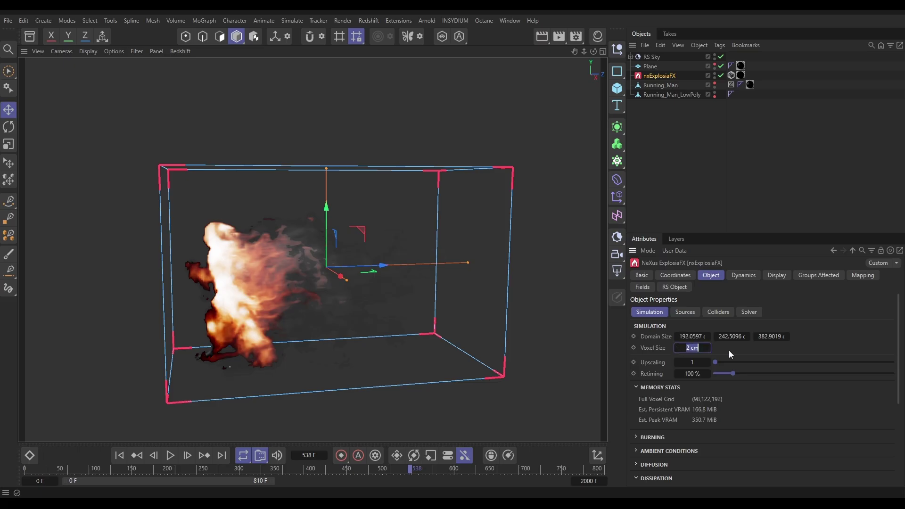
text(1.3)
key(Return)
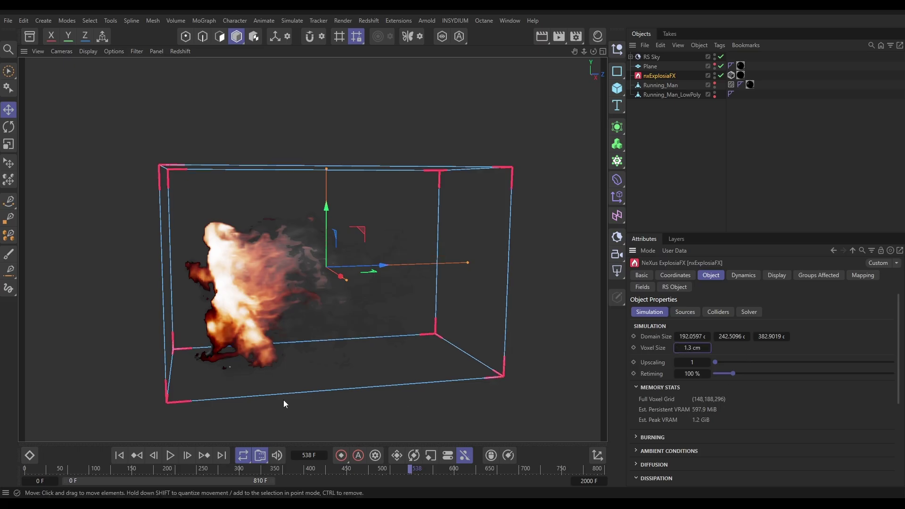
- Play the simulation from the first frame with the finer voxels and pause it at about frame 98
click(119, 455)
click(171, 455)
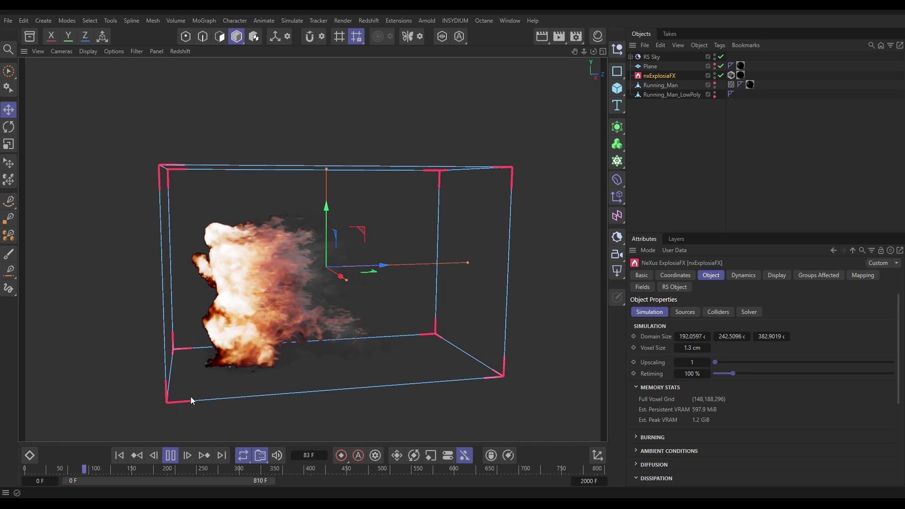
click(170, 456)
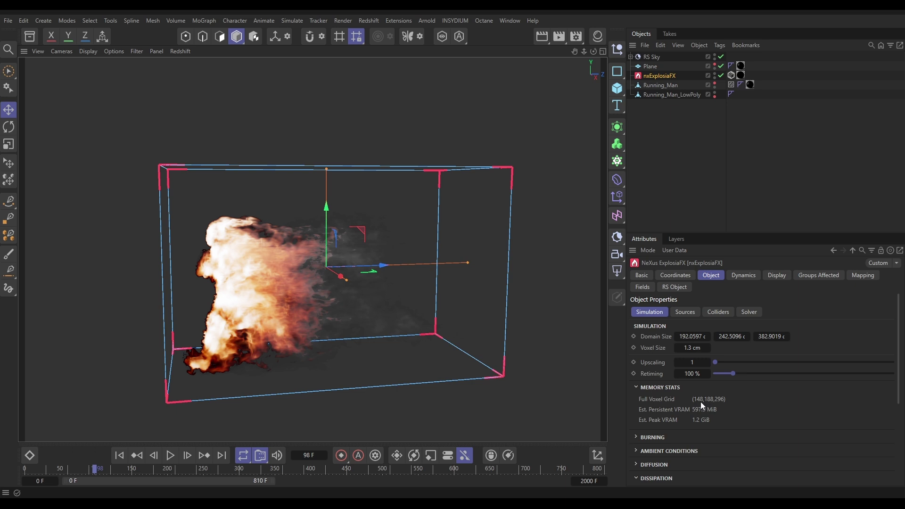
- Set the simulation's Upscaling to 3
click(707, 362)
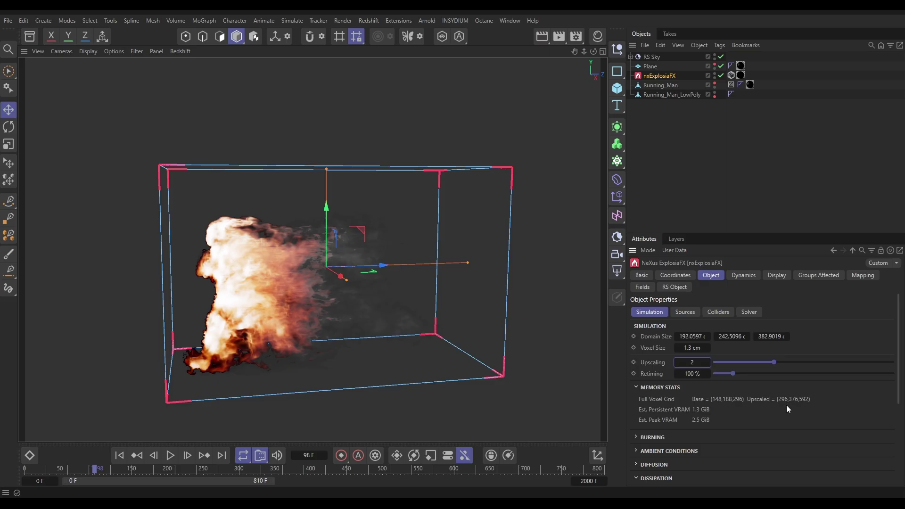
click(708, 362)
click(708, 362)
click(675, 362)
- Replay the upscaled simulation from the first frame and pause it at about frame 22
click(119, 454)
click(170, 455)
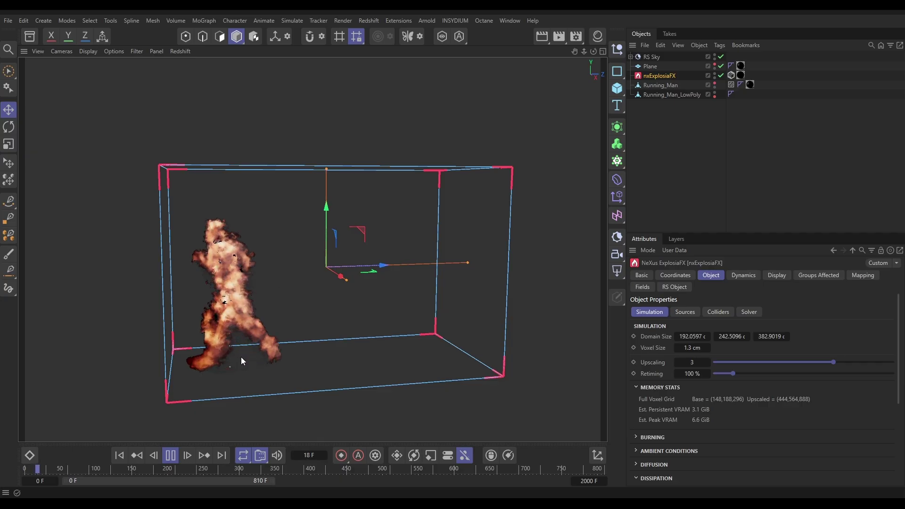
click(173, 455)
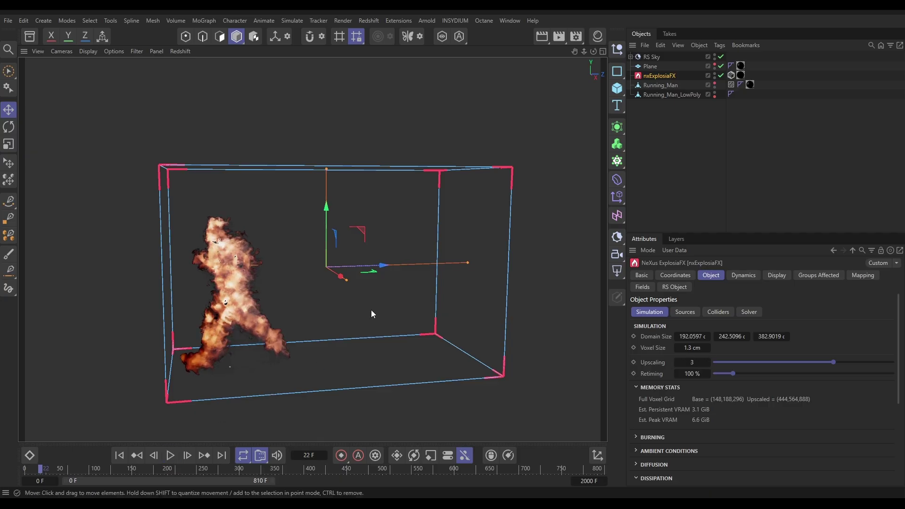